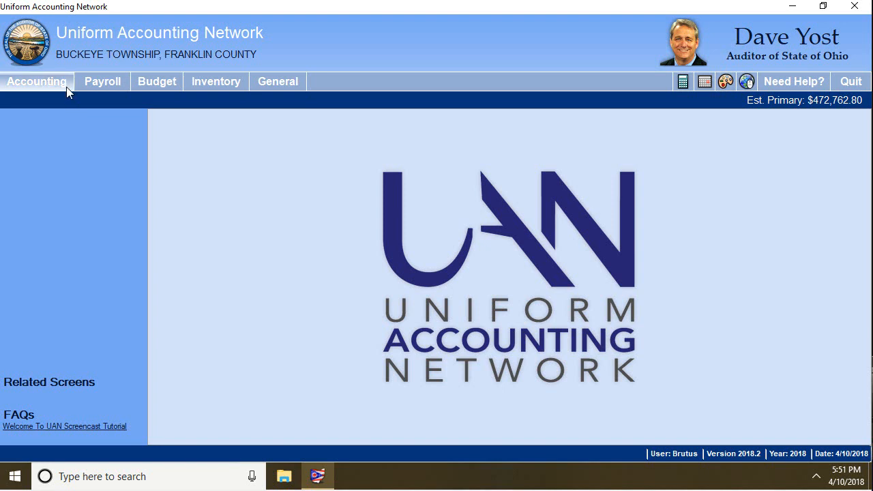
Open the Receipt Detail report and set its period to December 2017.
click(66, 86)
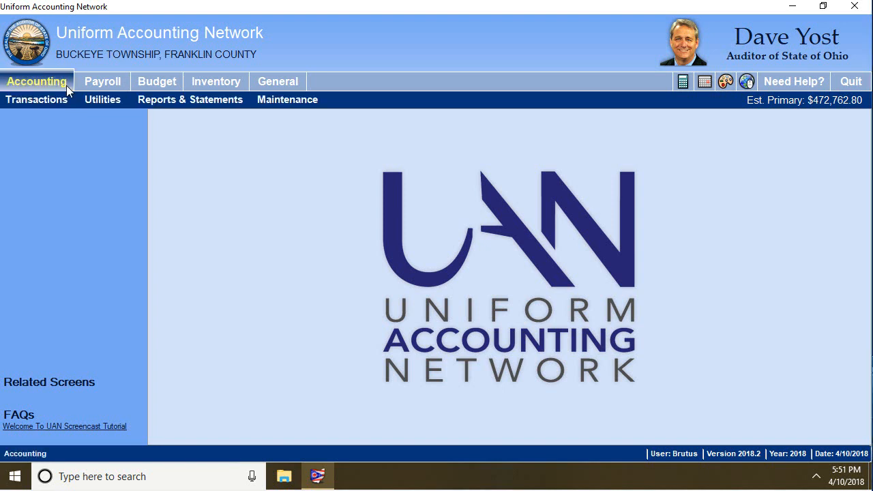
click(174, 101)
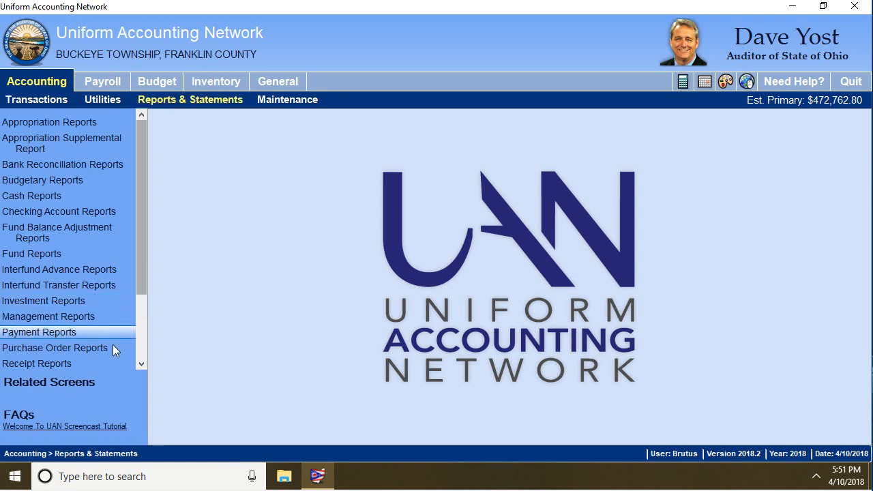
click(81, 364)
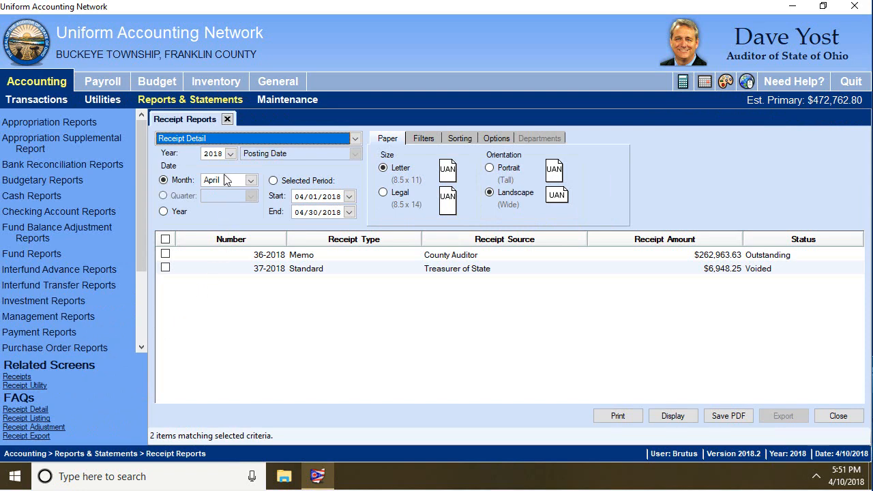
click(231, 155)
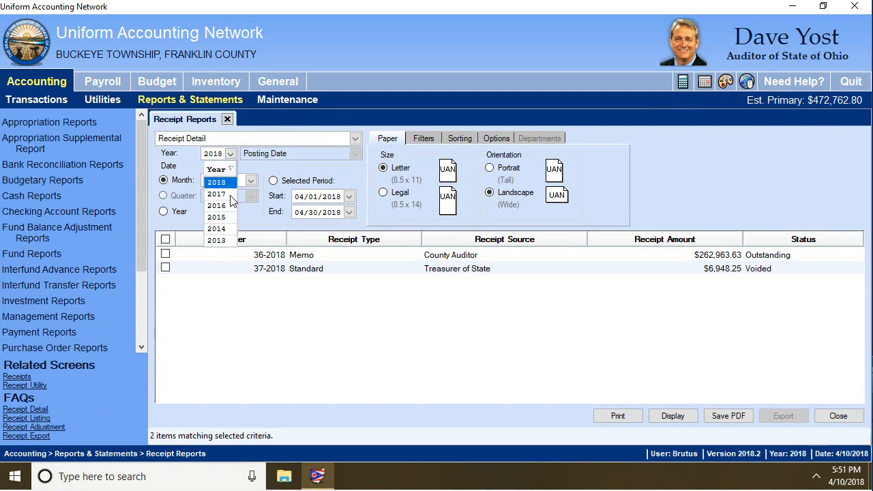
click(230, 195)
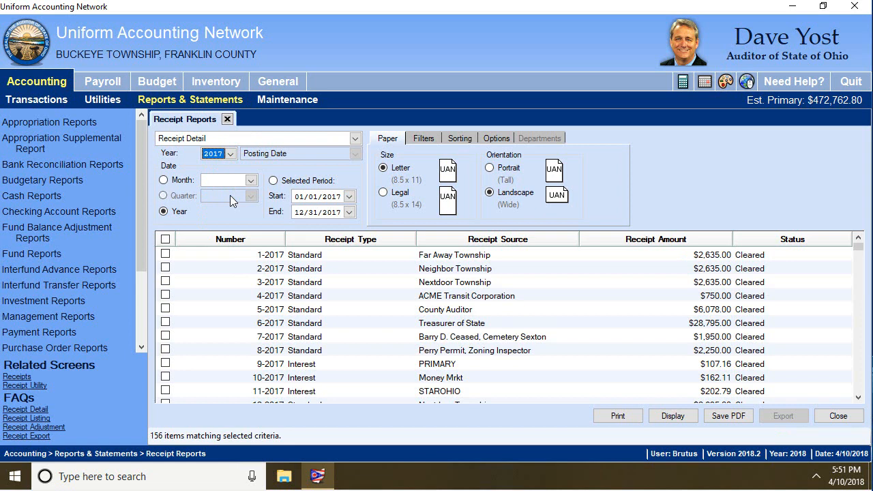
click(163, 181)
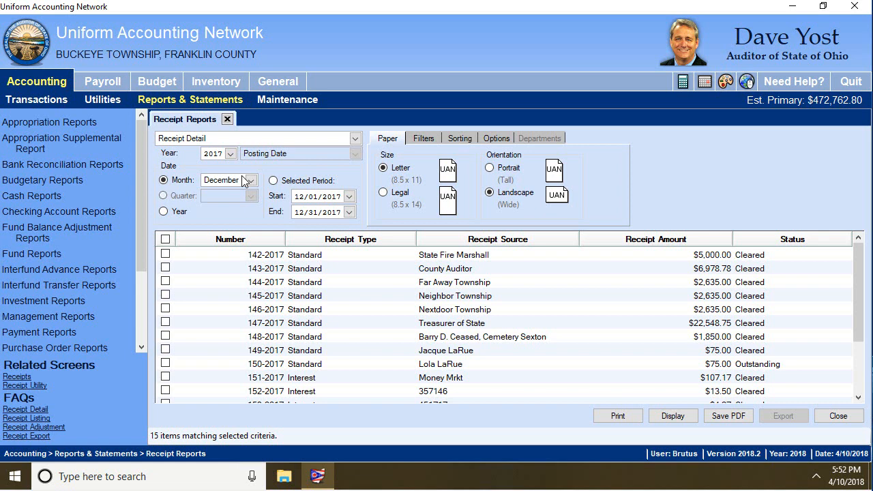
Sort the receipts by amount and display the Receipt Detail report for the three $75.00 receipts.
click(476, 242)
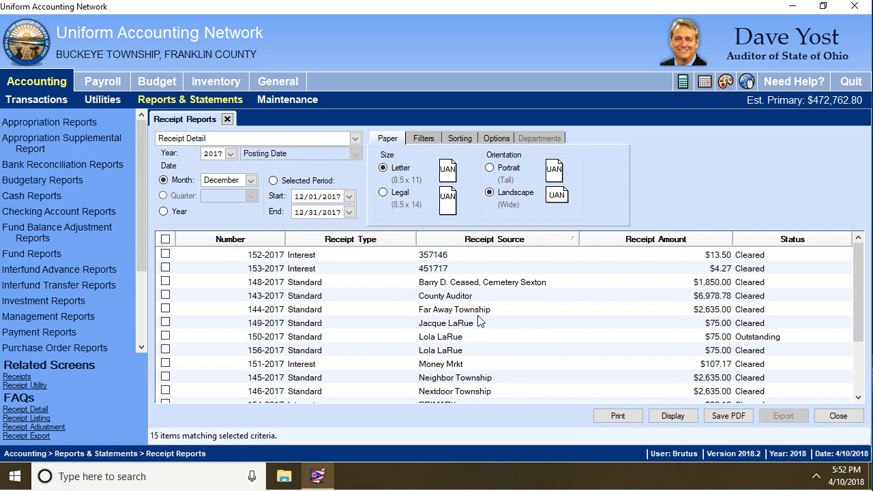
click(652, 239)
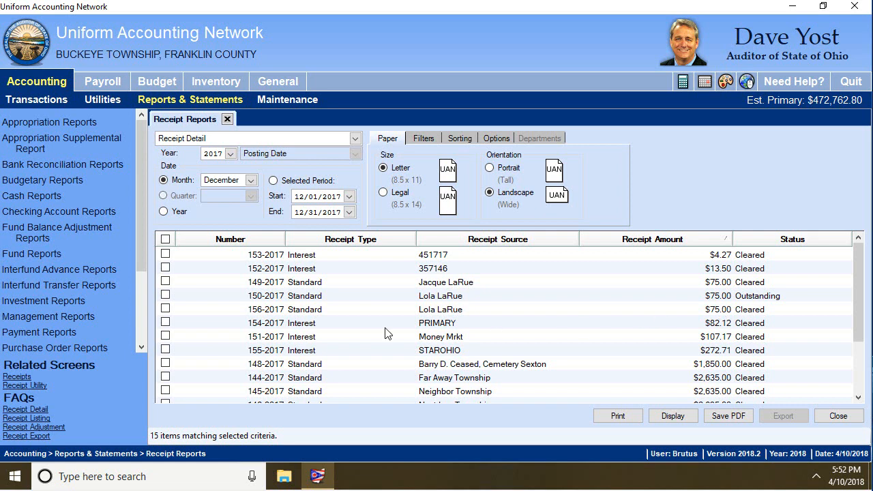
click(165, 281)
click(166, 296)
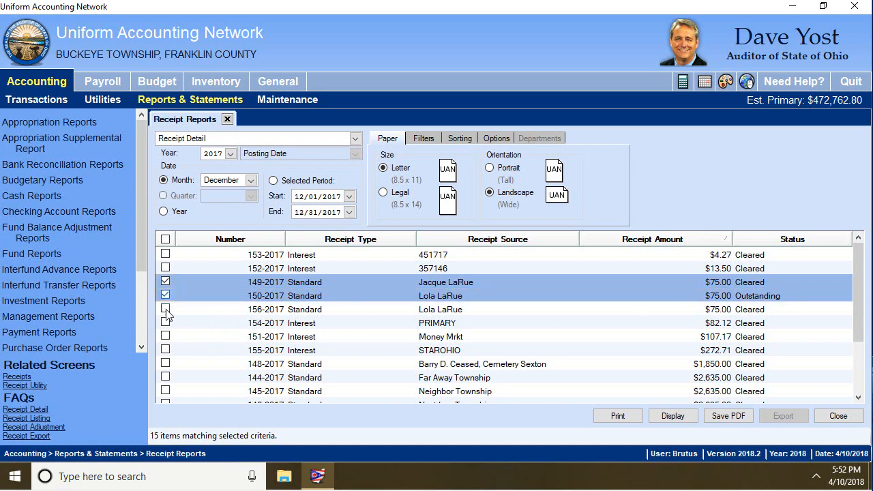
click(166, 310)
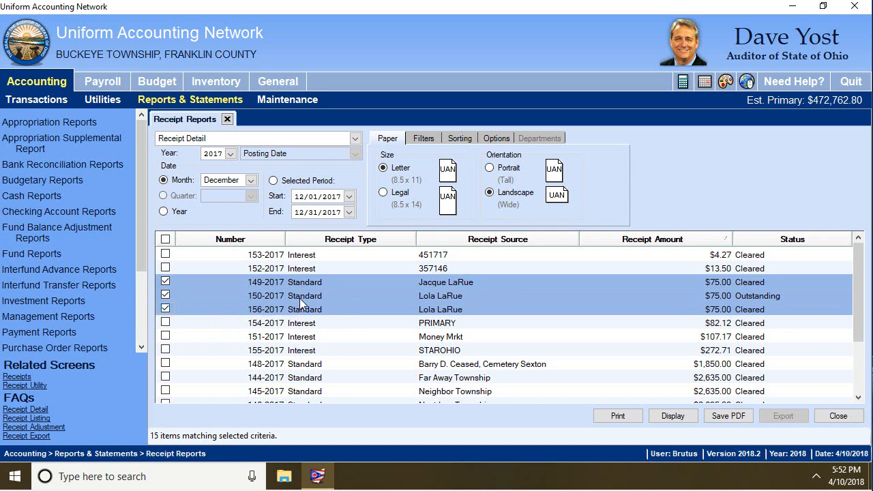
click(670, 417)
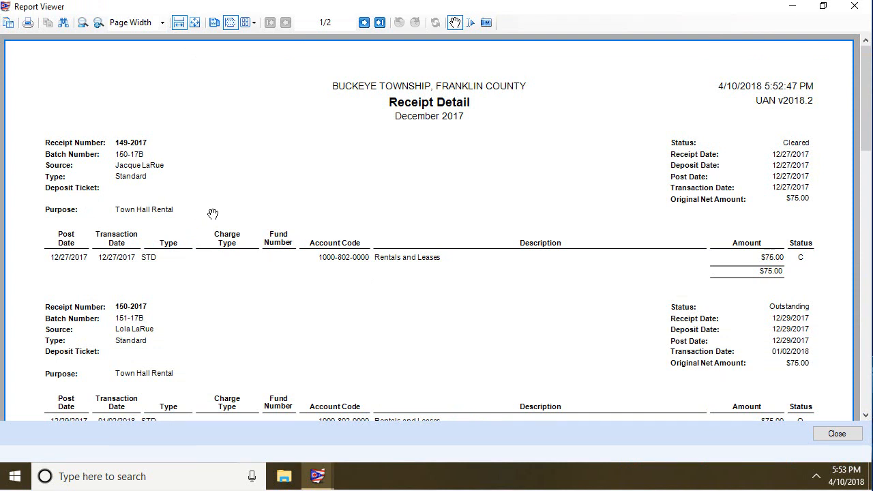
Examine the dates, account codes, amounts and statuses of the three receipts in the report, and close it.
scroll(212, 214, down, 3)
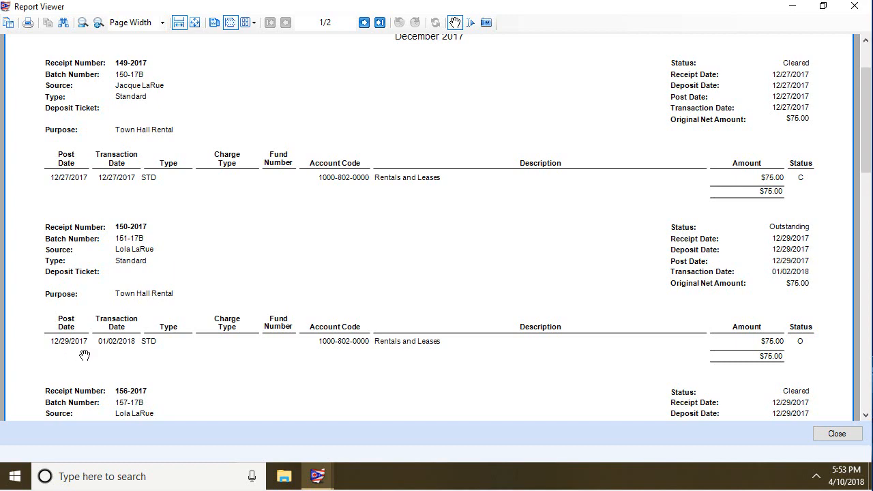
scroll(273, 382, down, 2)
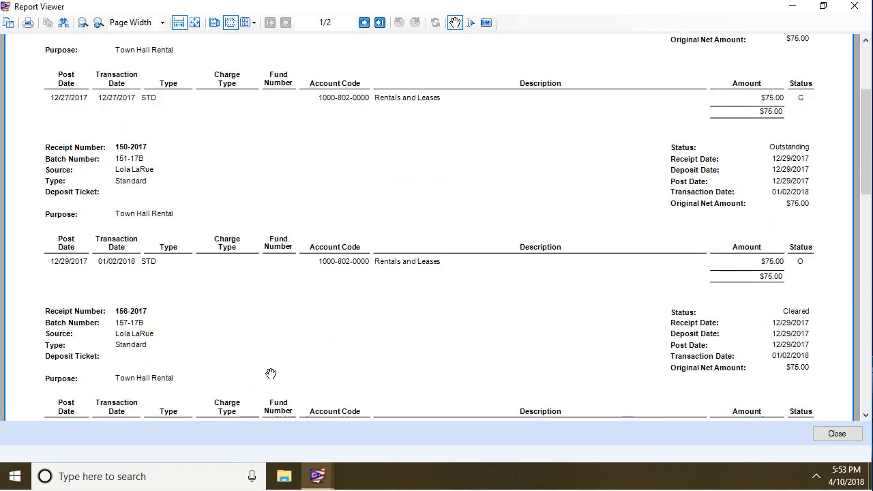
scroll(270, 372, down, 1)
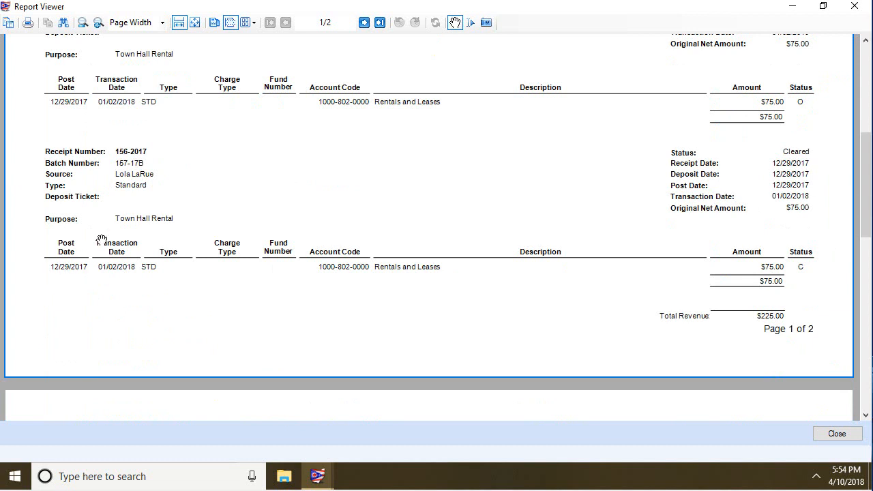
scroll(103, 243, up, 1)
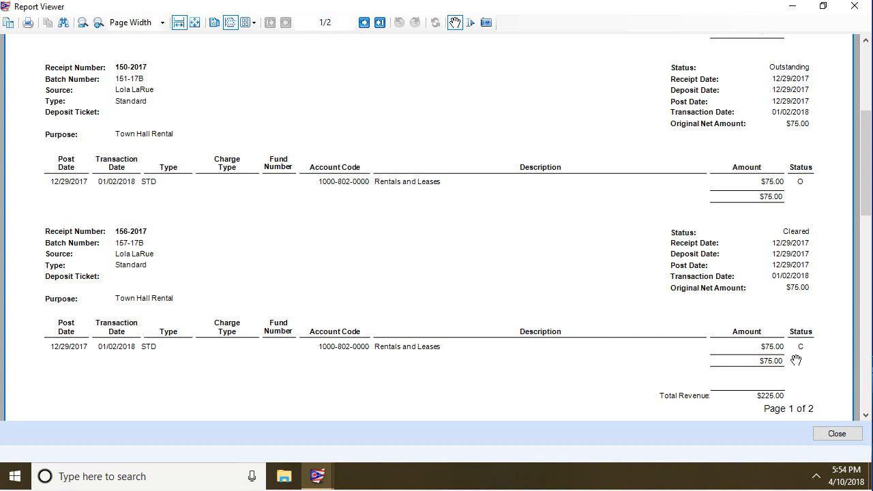
scroll(796, 361, up, 5)
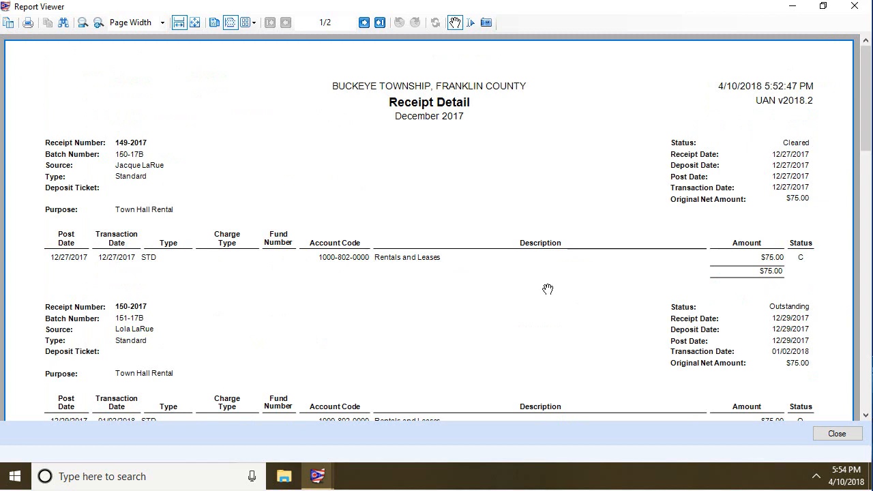
scroll(548, 289, down, 3)
scroll(548, 289, down, 3)
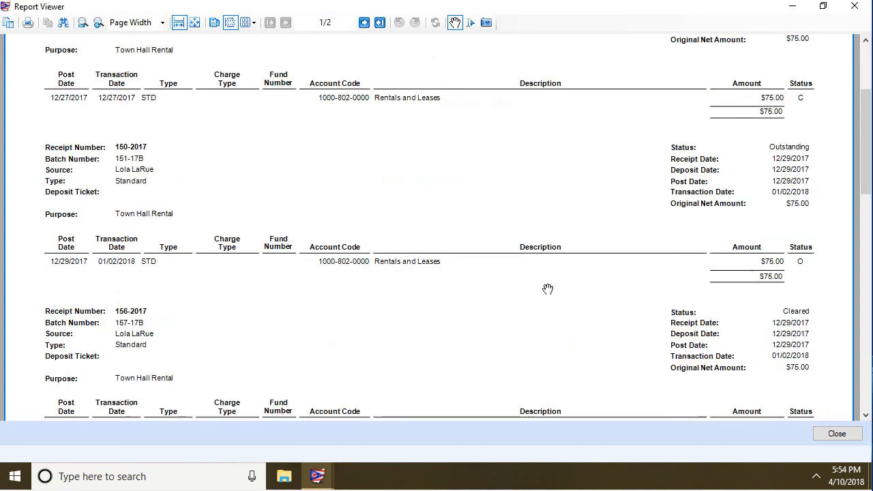
scroll(548, 289, down, 3)
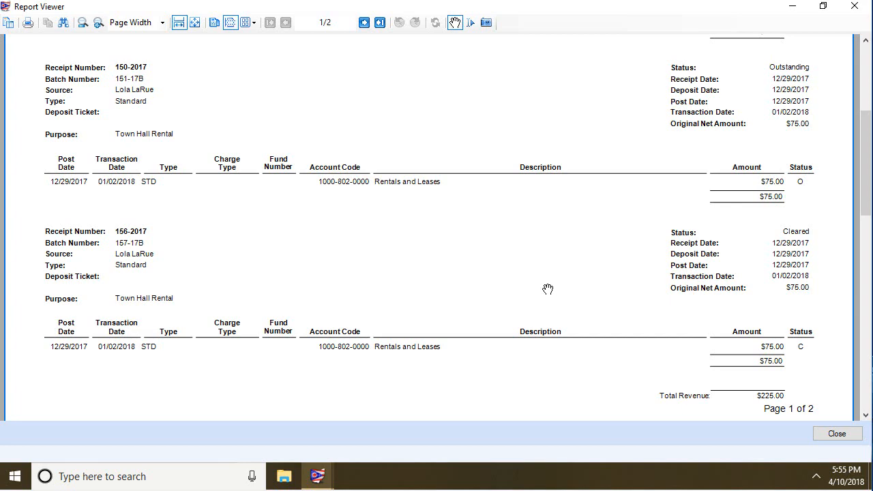
click(856, 7)
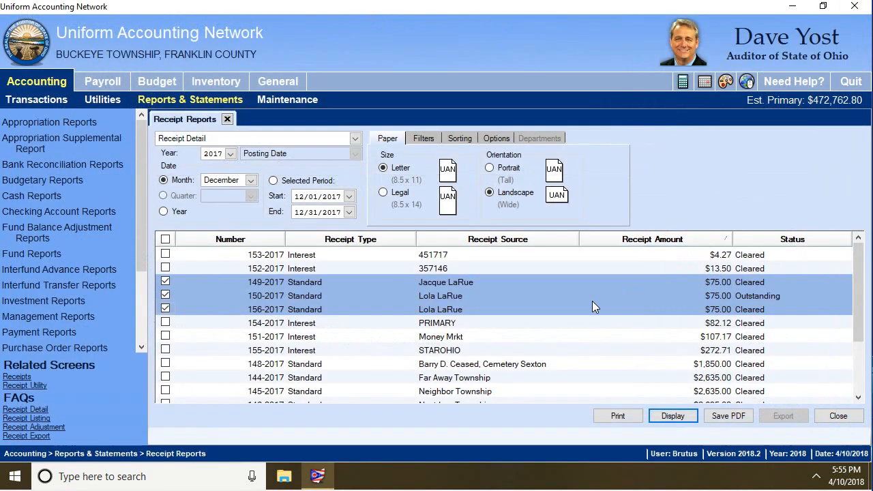
Display the Receipt Detail report for only the outstanding $75.00 receipt, and close it after viewing.
click(168, 278)
click(167, 309)
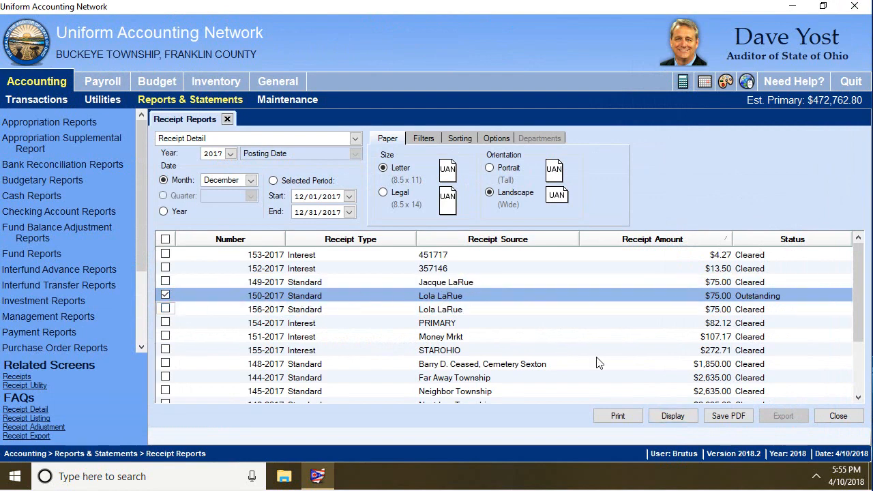
click(673, 416)
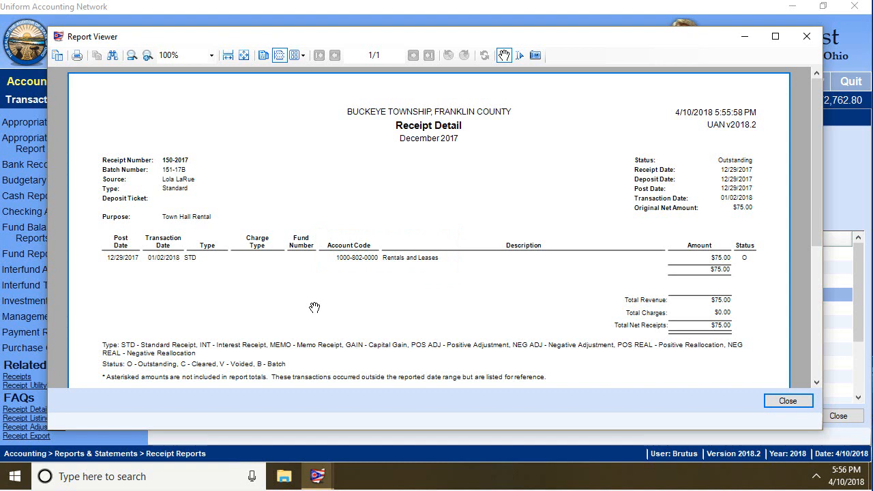
click(808, 38)
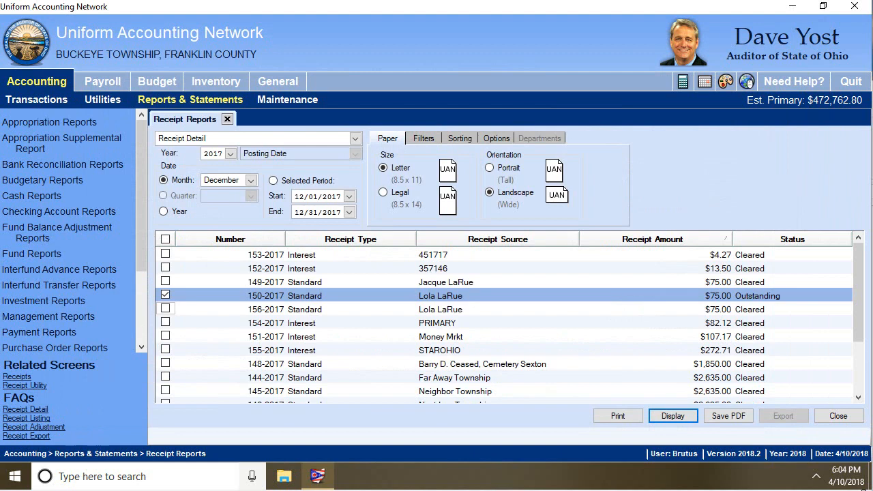
Replace the receipt reports with the Comparison of Budget and Appropriated report, displayed for fund 1000 General.
click(228, 118)
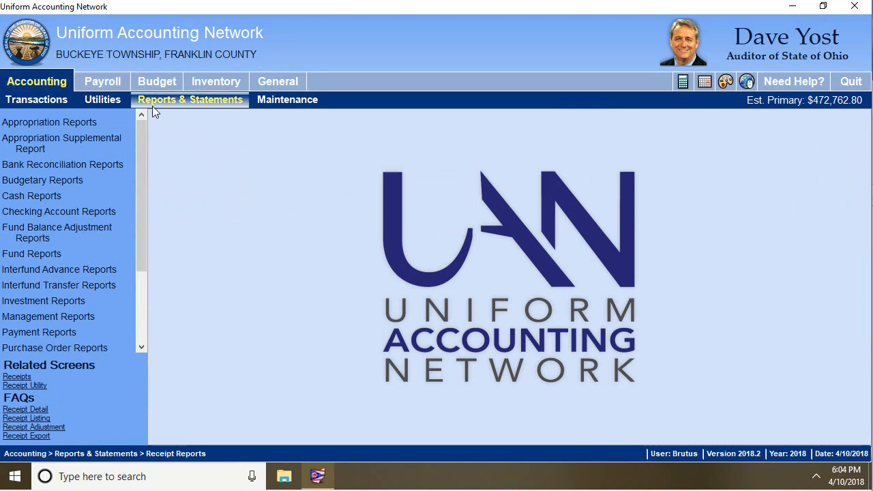
click(82, 185)
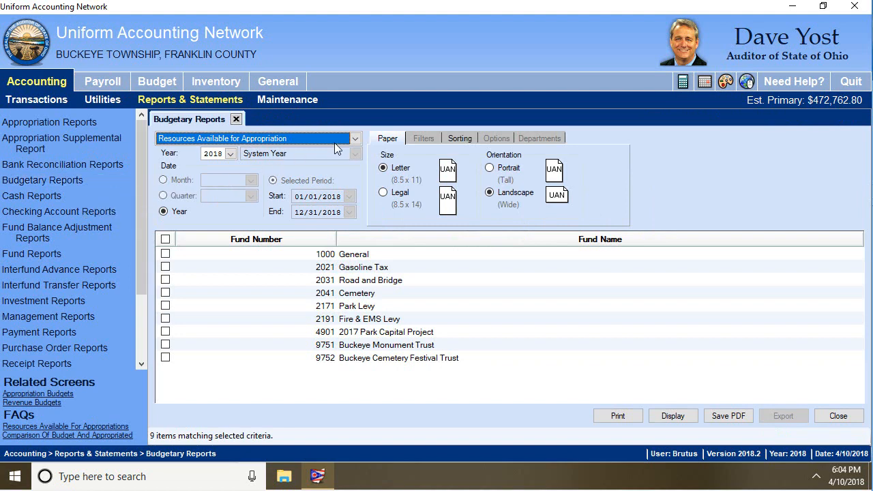
click(356, 137)
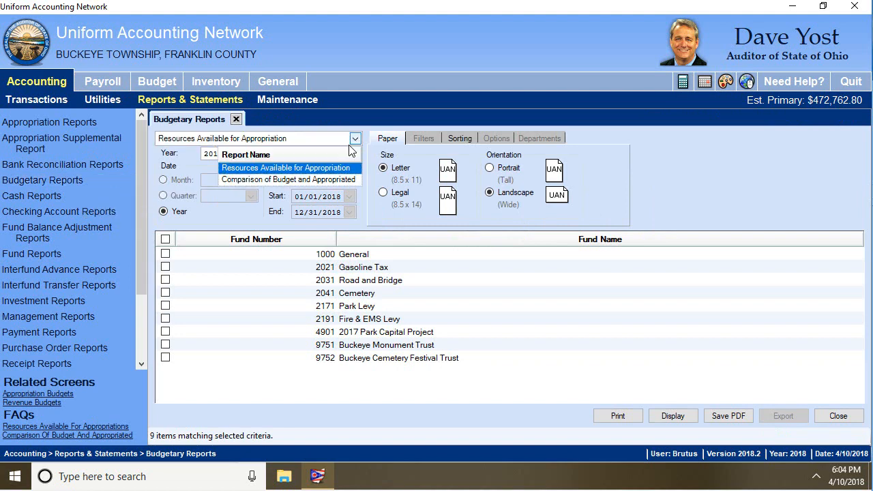
click(285, 181)
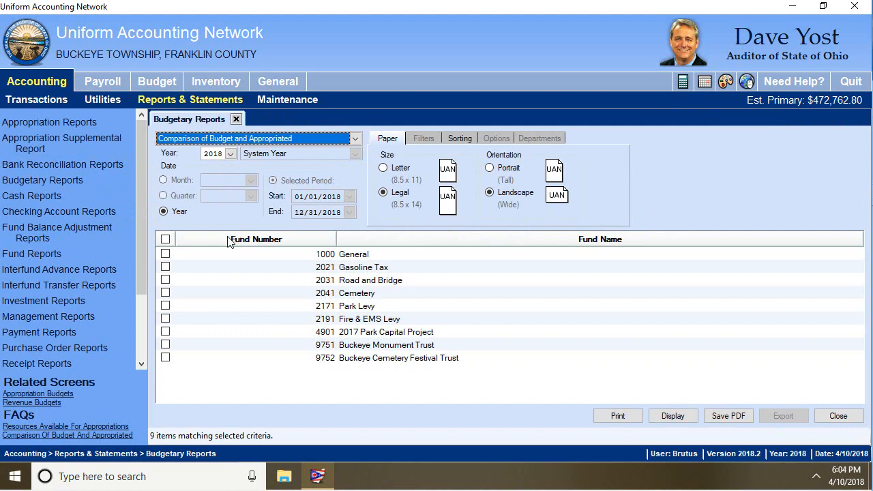
click(166, 255)
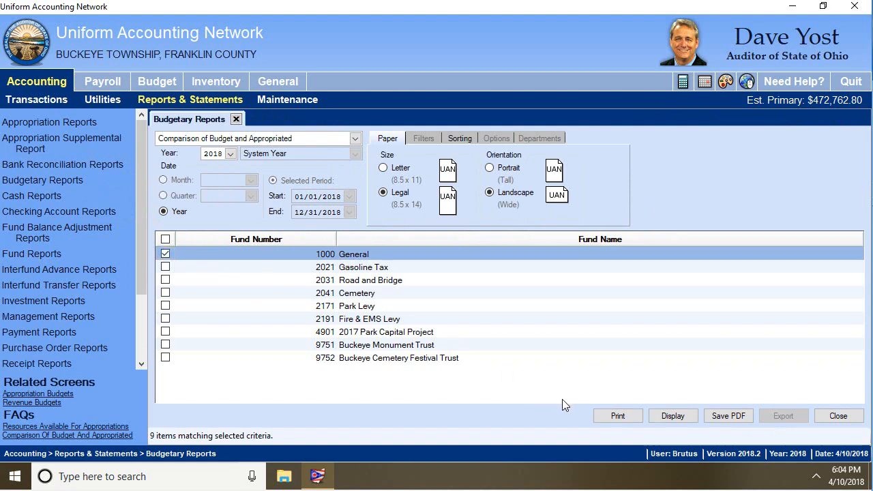
click(673, 416)
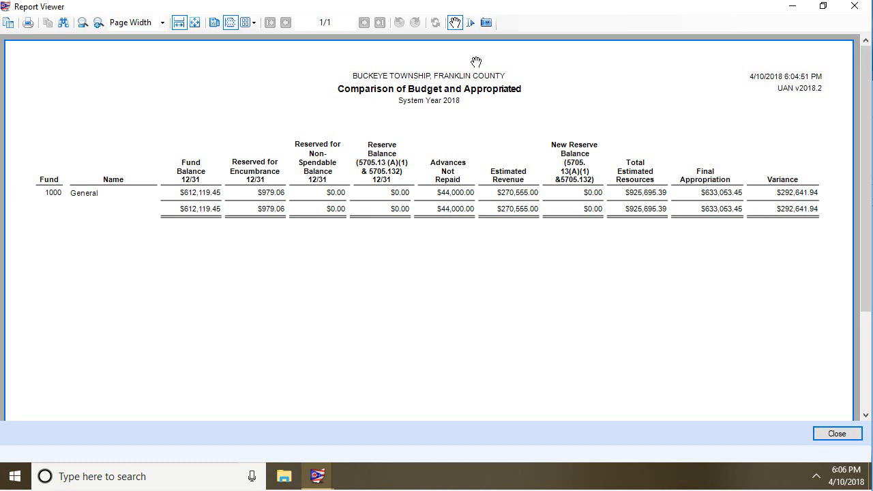
Minimize the comparison report and open a supplemental appropriation budget for fund 1000 General from Appropriation Budgets.
click(792, 6)
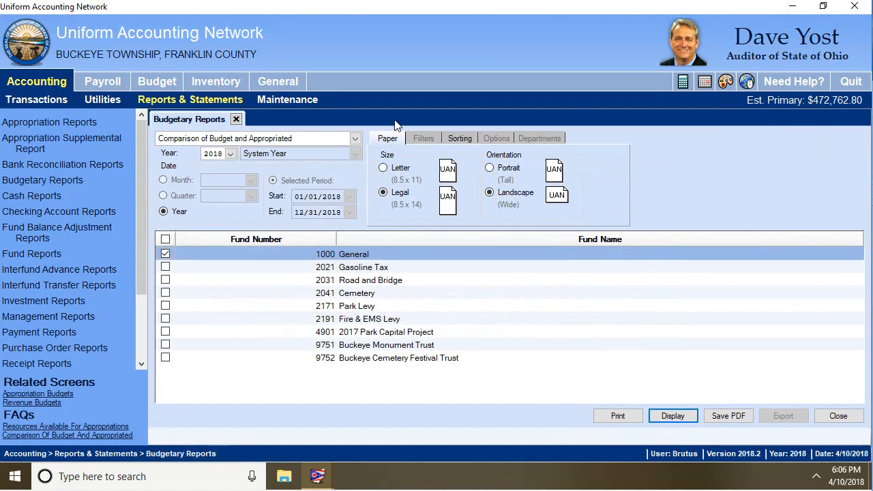
click(54, 78)
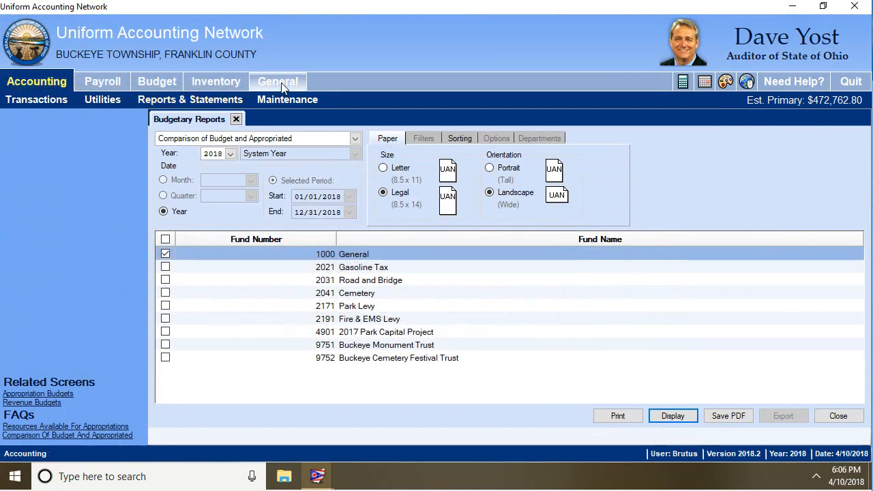
click(308, 100)
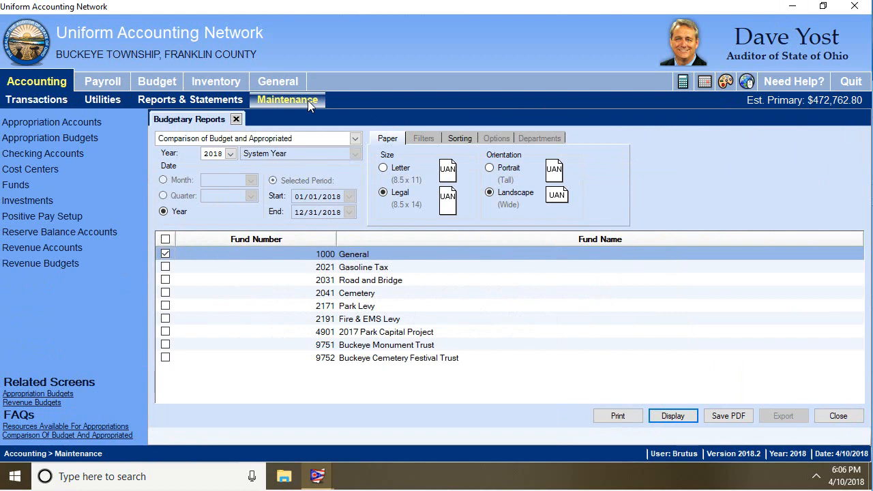
click(90, 138)
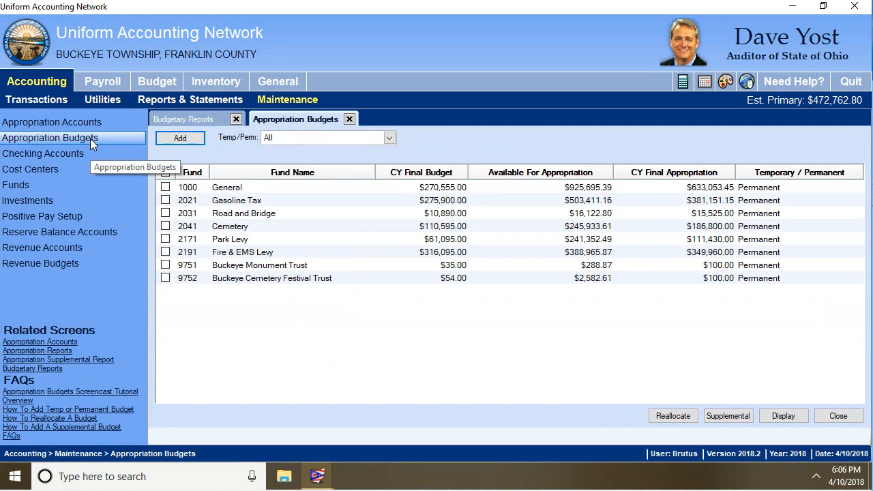
click(164, 189)
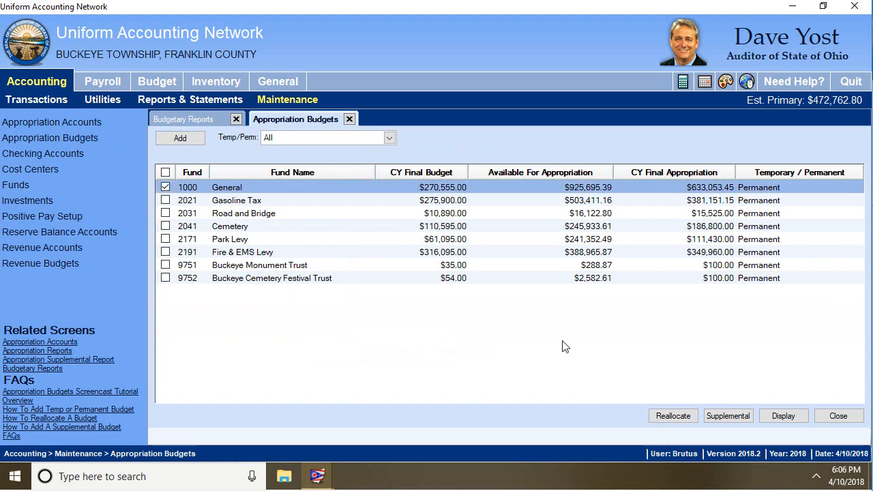
click(727, 416)
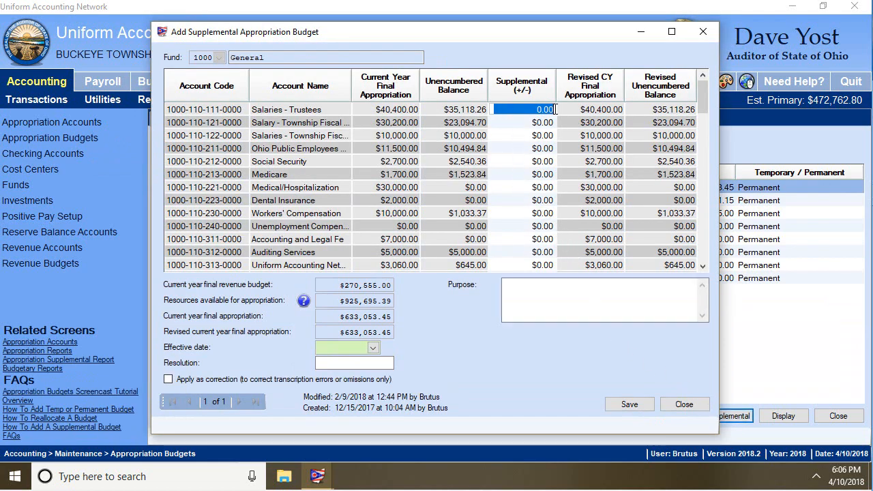
Look over the supplemental amount, purpose and effective date fields, and close the supplemental and Appropriation Budgets without saving.
click(534, 176)
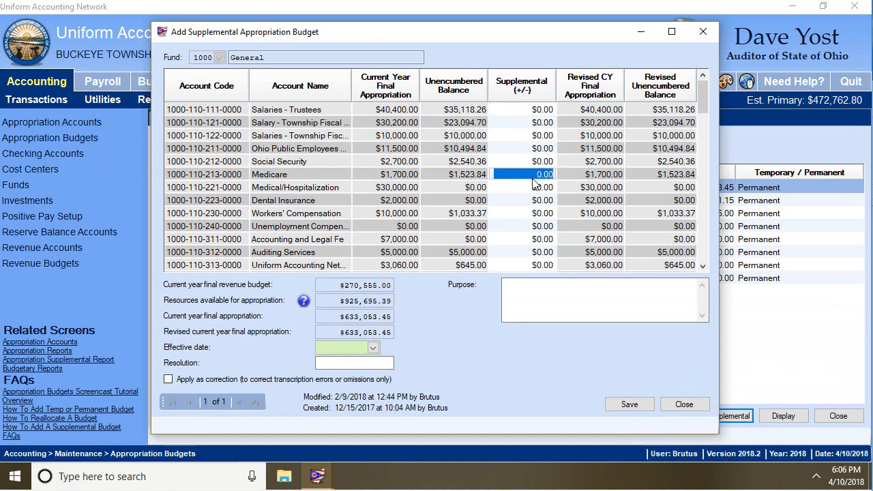
click(527, 238)
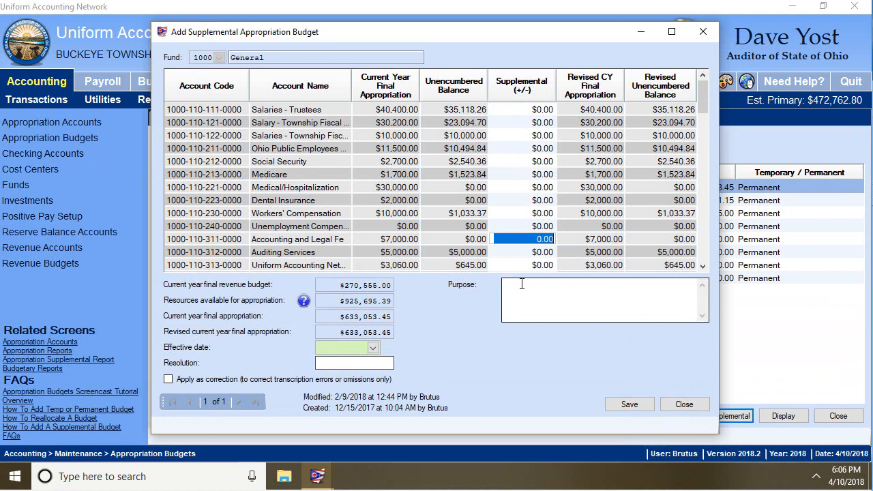
click(683, 292)
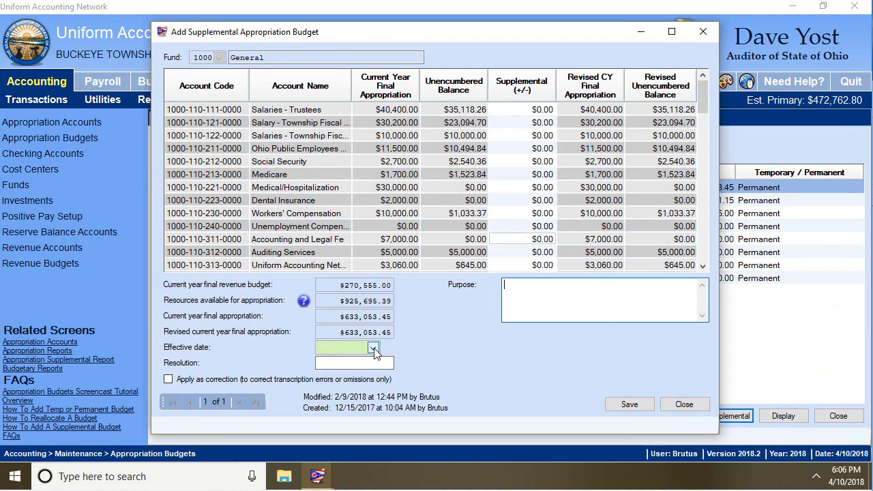
click(374, 348)
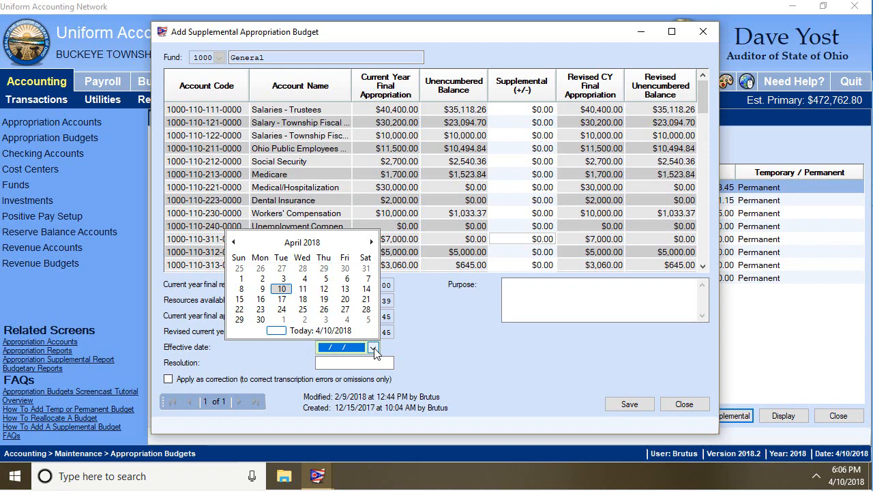
click(384, 352)
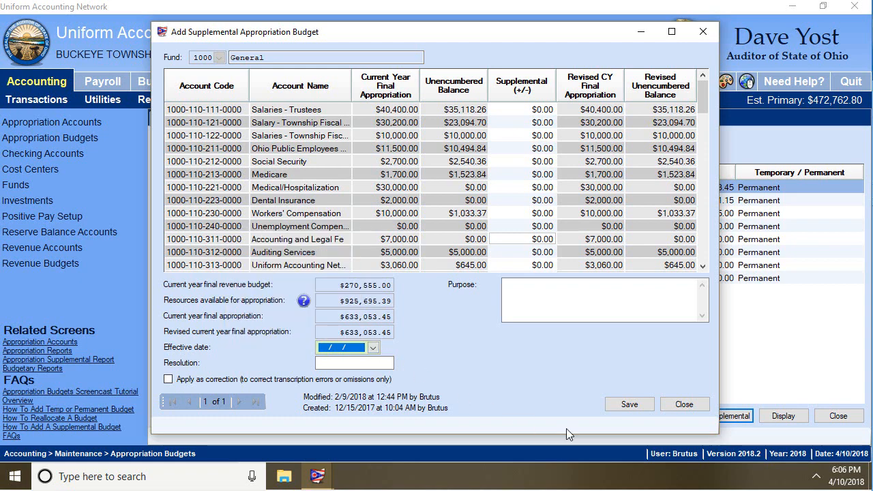
click(683, 406)
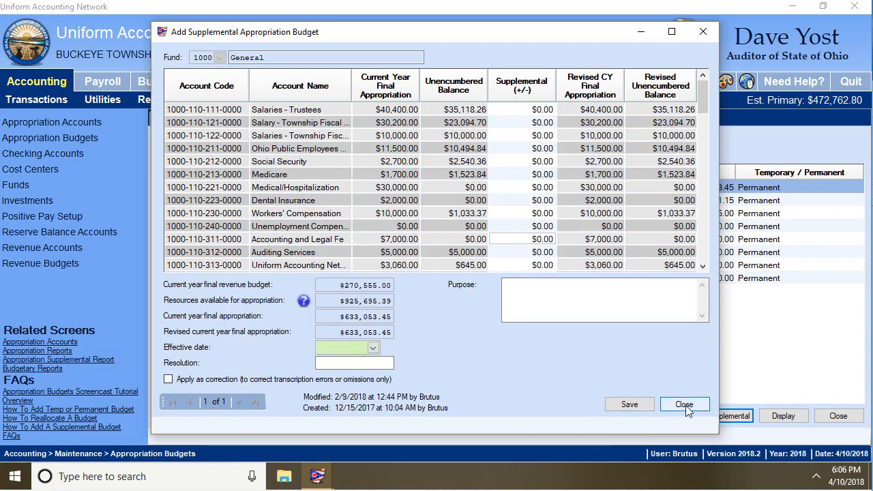
click(350, 119)
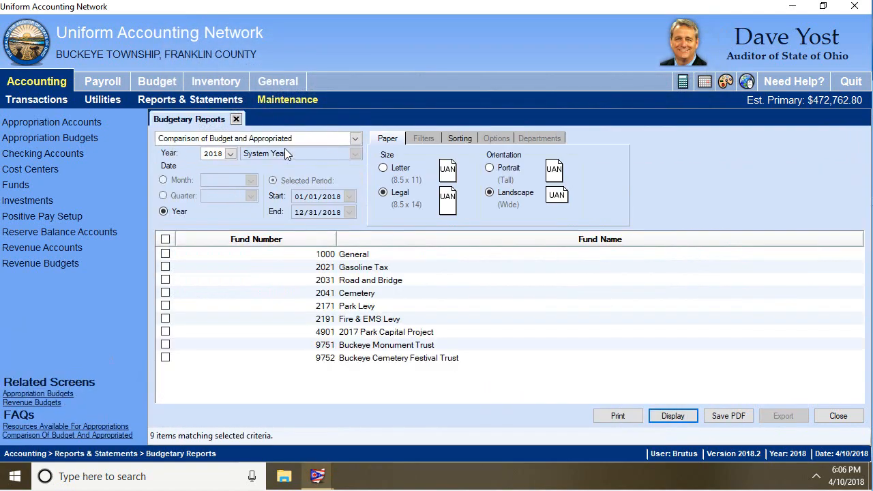
Bring back the Comparison of Budget and Appropriated report, examine the General fund's variance, and close the report and Budgetary Reports.
click(317, 476)
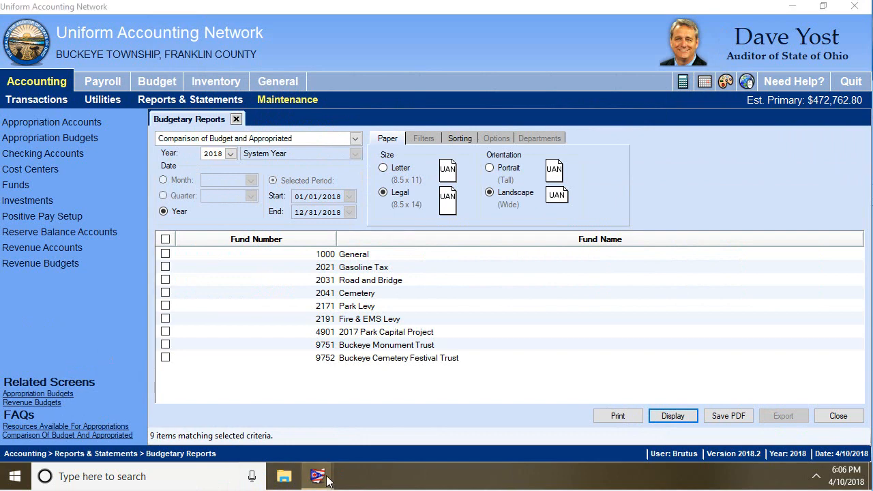
click(411, 448)
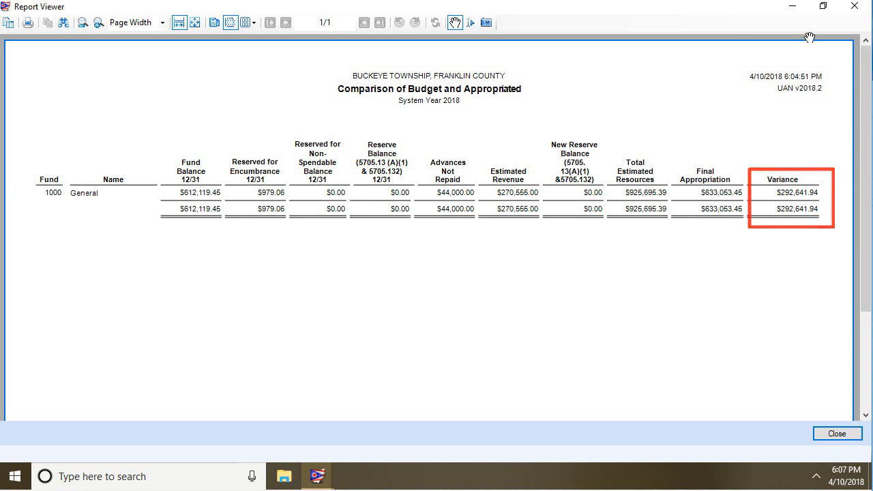
click(857, 12)
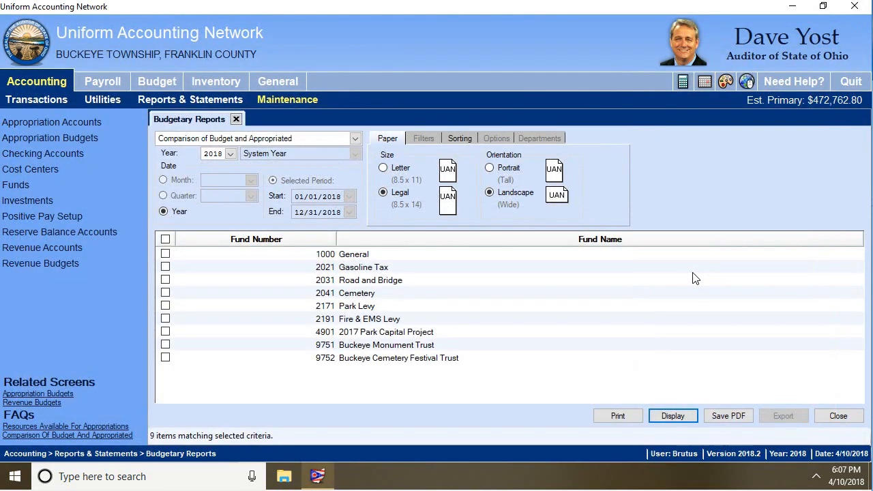
click(237, 120)
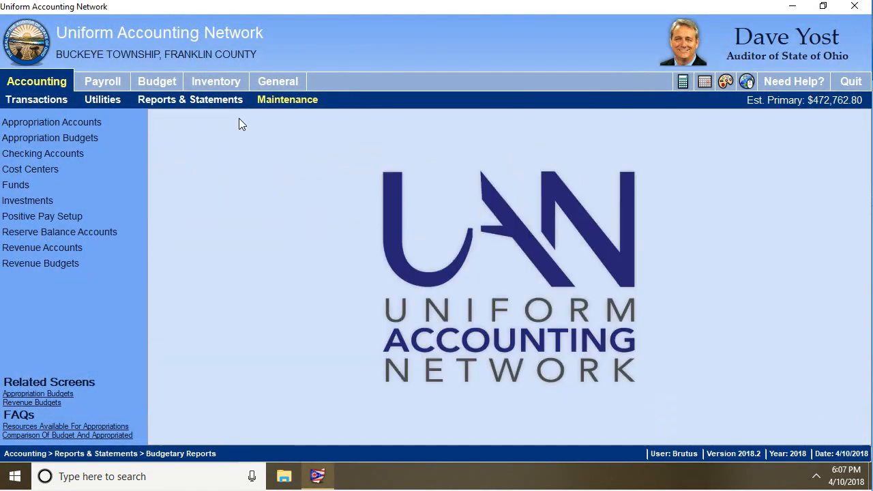
Start a new adjustment in the Fund Balance Adjustment Utility, accepting the caution about beginning balances.
click(91, 103)
click(78, 155)
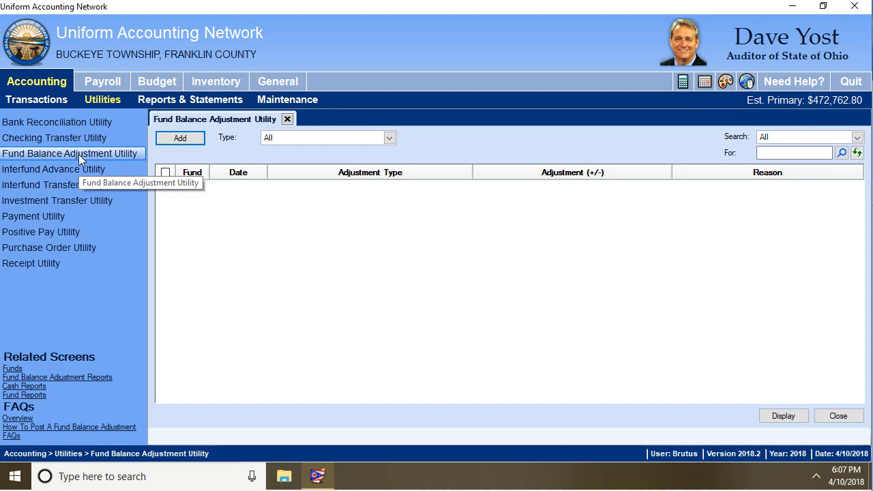
click(190, 138)
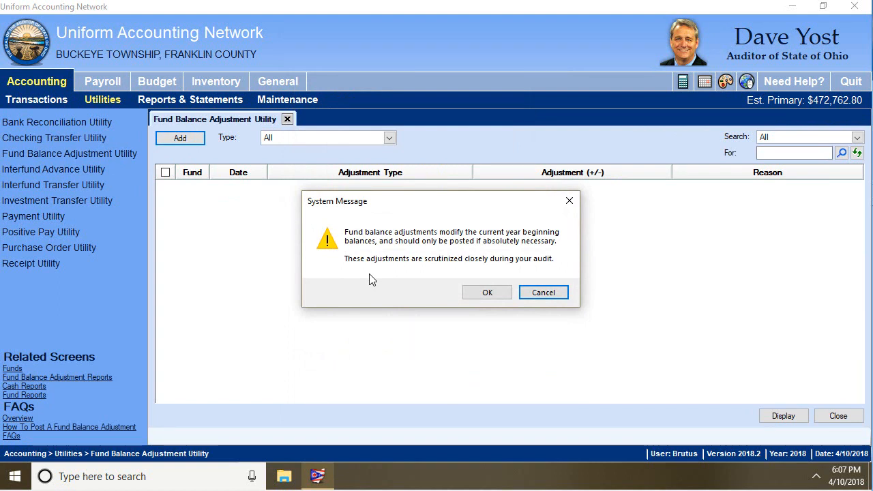
click(486, 292)
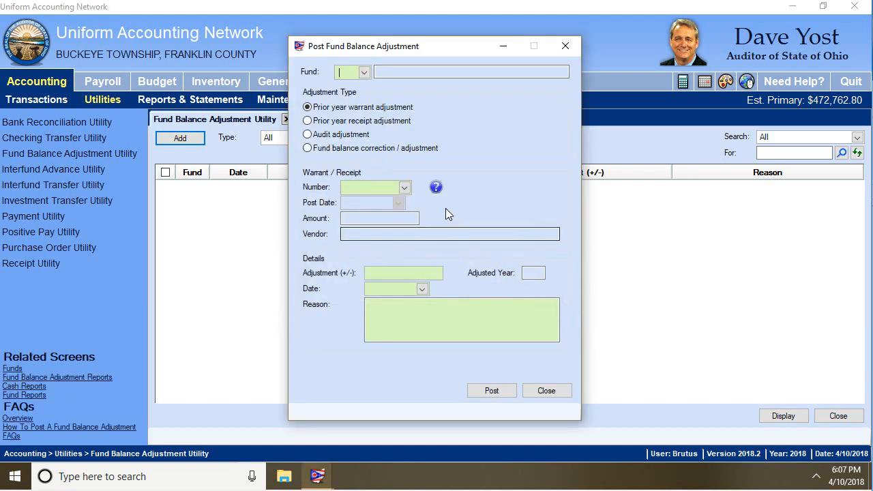
Set up a prior year receipt adjustment for fund 1000 General on receipt 150-2017.
click(363, 74)
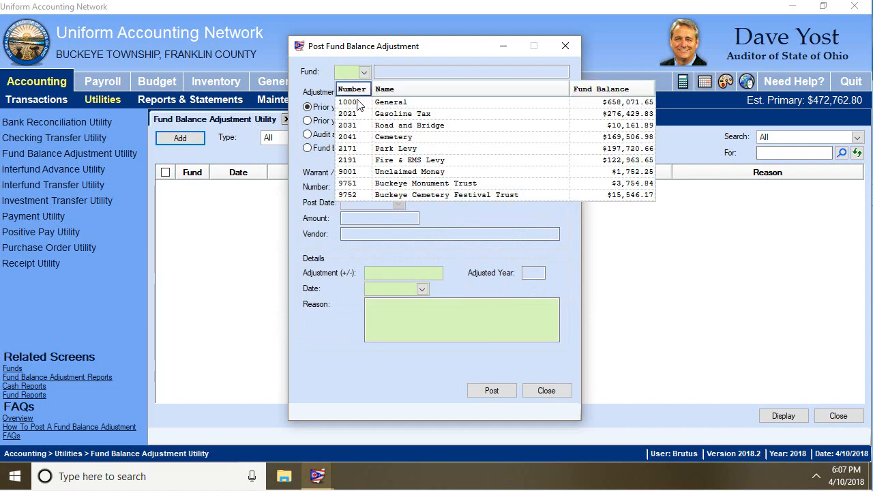
click(398, 103)
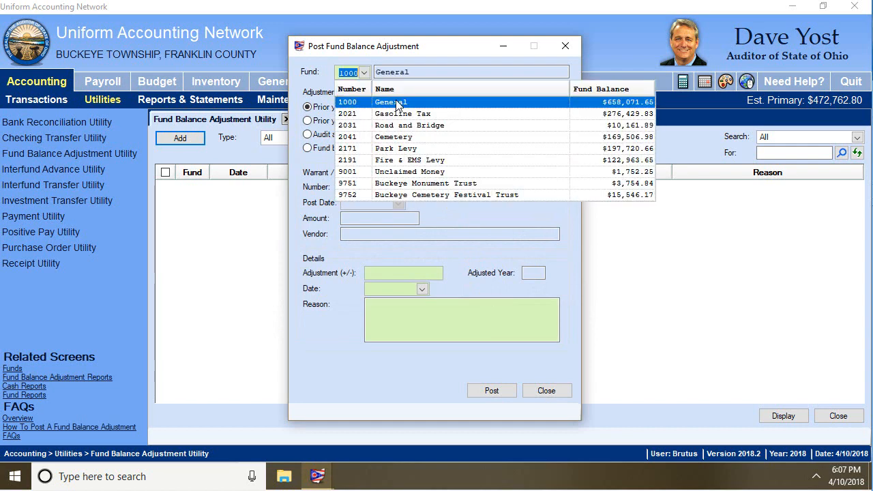
key(Tab)
click(308, 122)
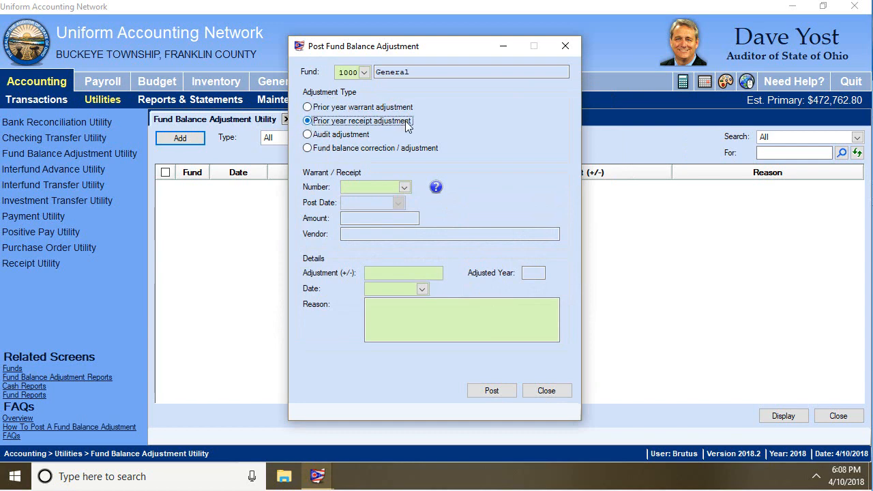
click(405, 187)
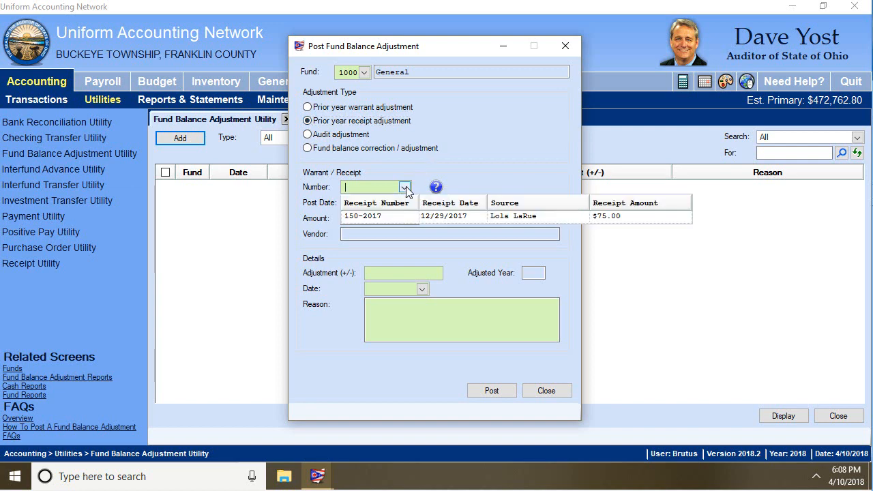
click(387, 217)
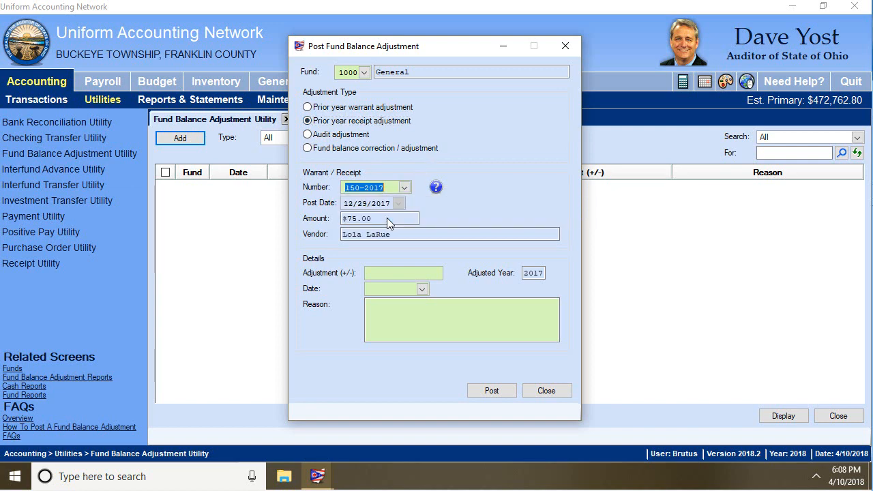
Set the adjustment amount to -75.00 and its date to 04/10/2018.
click(397, 272)
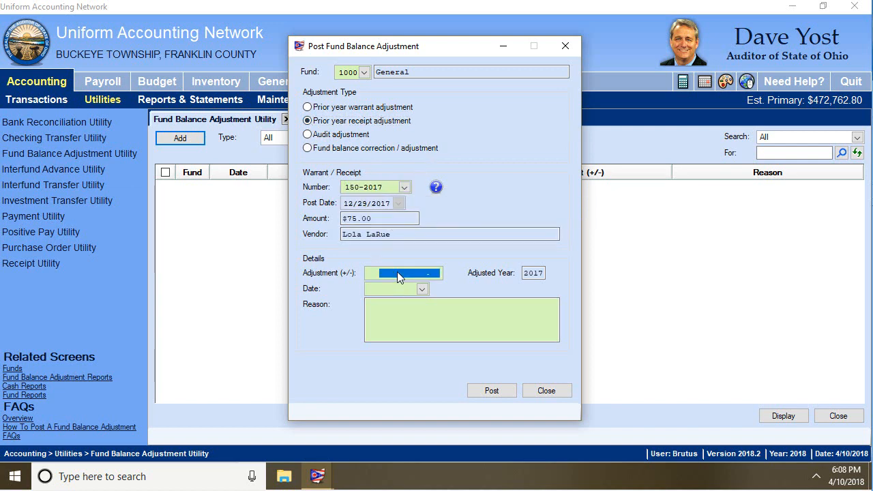
text(-75.00)
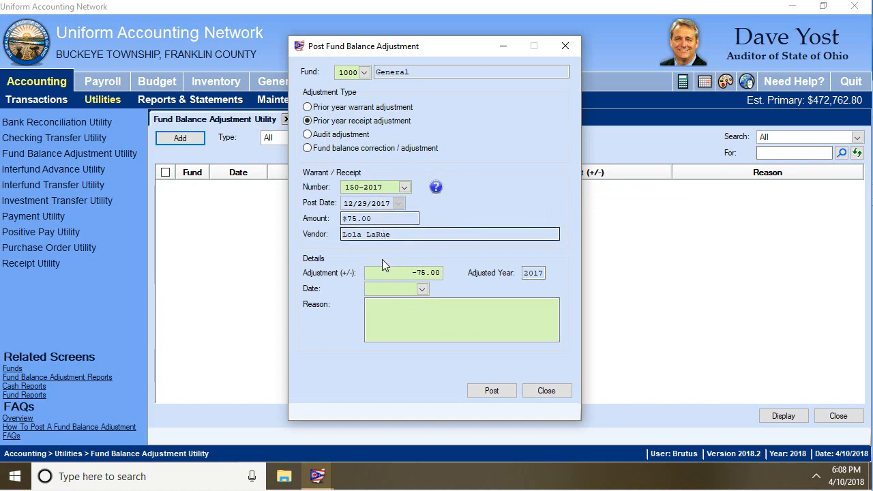
click(421, 289)
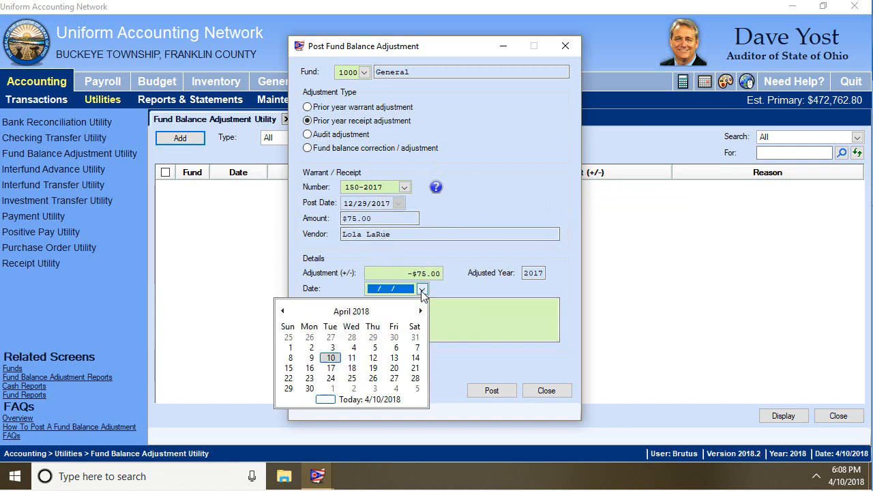
click(331, 358)
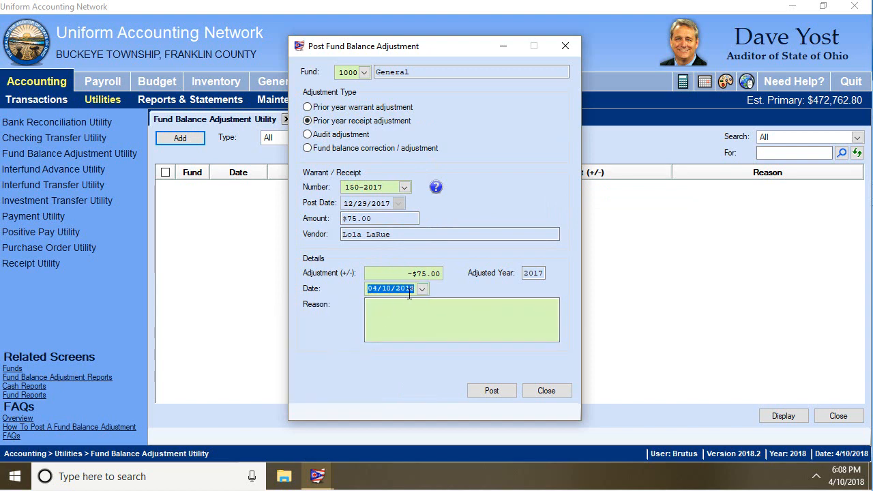
Enter the adjustment reason "This receipt is a duplicate of receipt #156 and not required.".
click(395, 313)
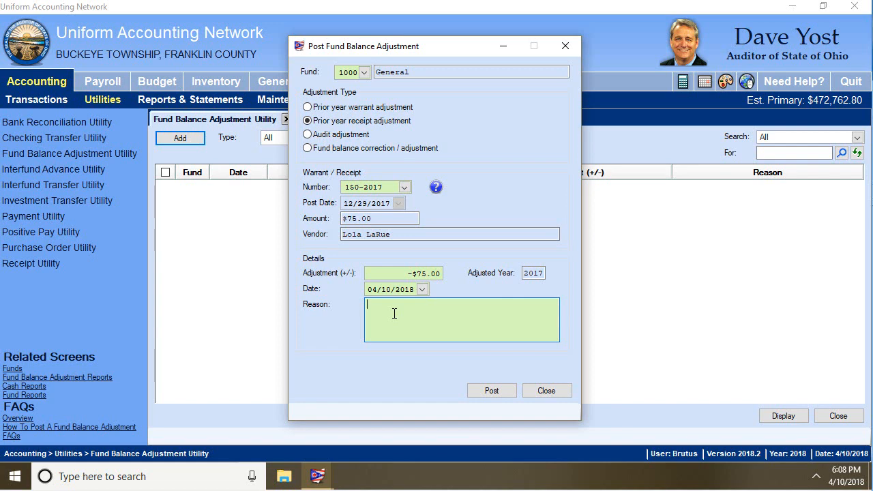
text(This receipt is a dup)
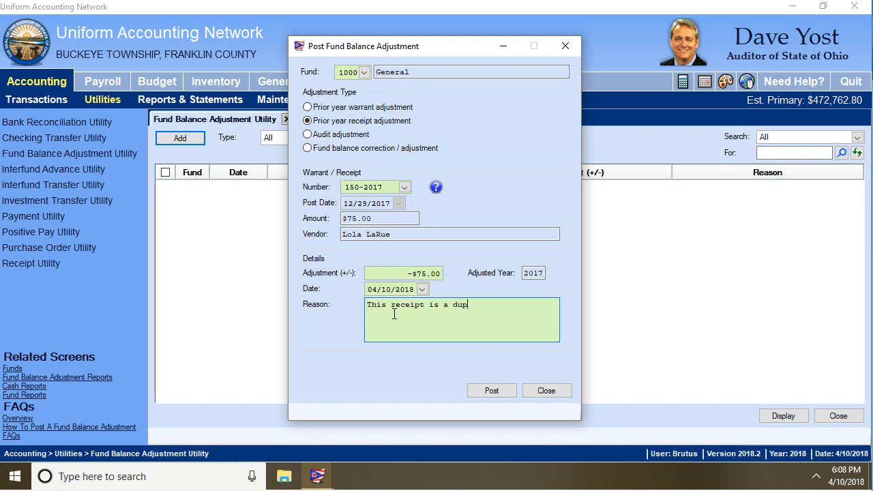
text(licate of receipt #156)
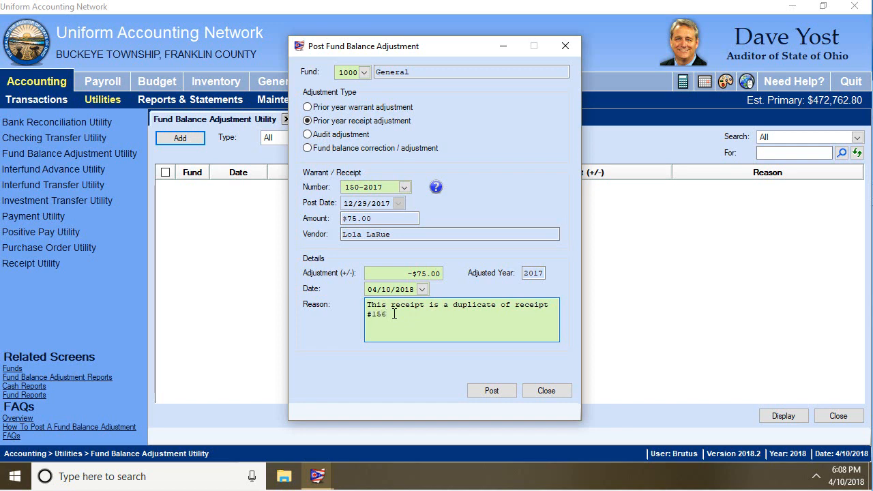
text( and not required.)
Post the fund balance adjustment and close the form, choosing to print the fund balance adjustment report.
click(489, 391)
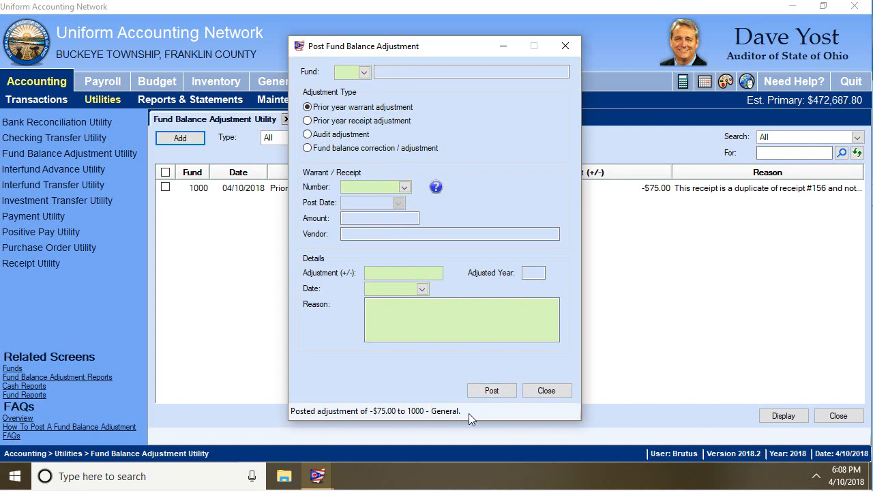
click(548, 391)
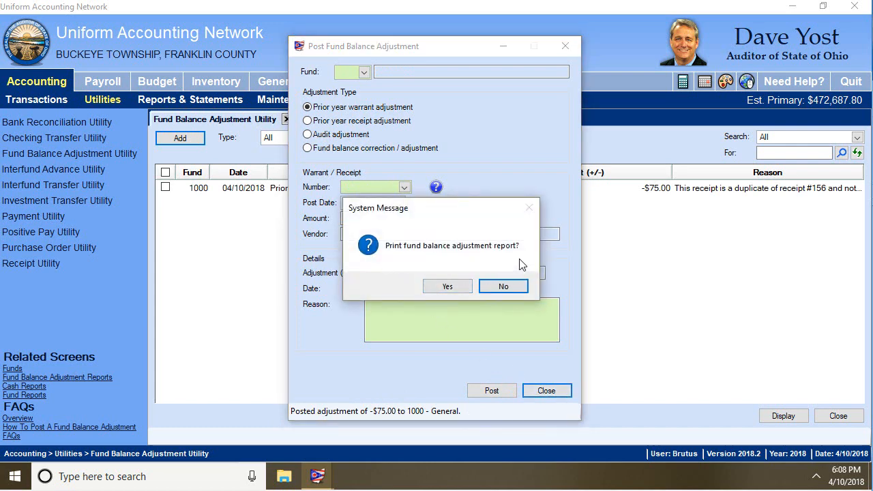
click(459, 286)
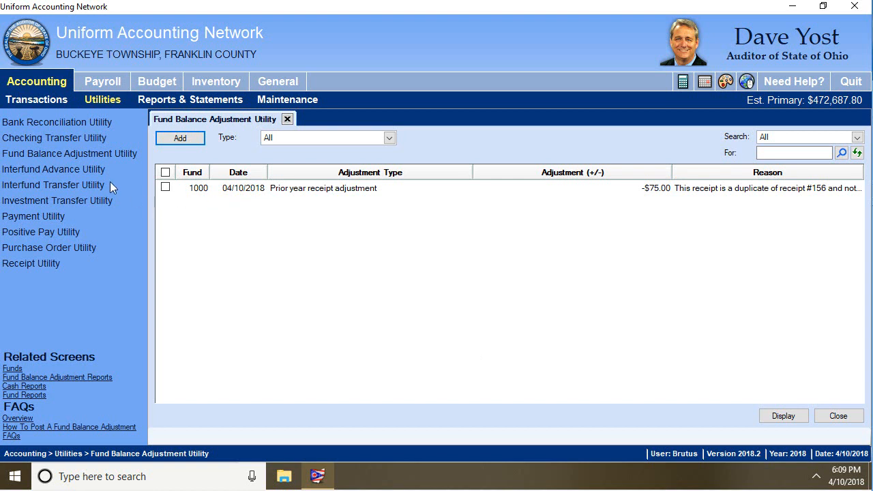
Close the fund balance adjustment utility and start adding a bank reconciliation as of 04/10/2018.
click(287, 120)
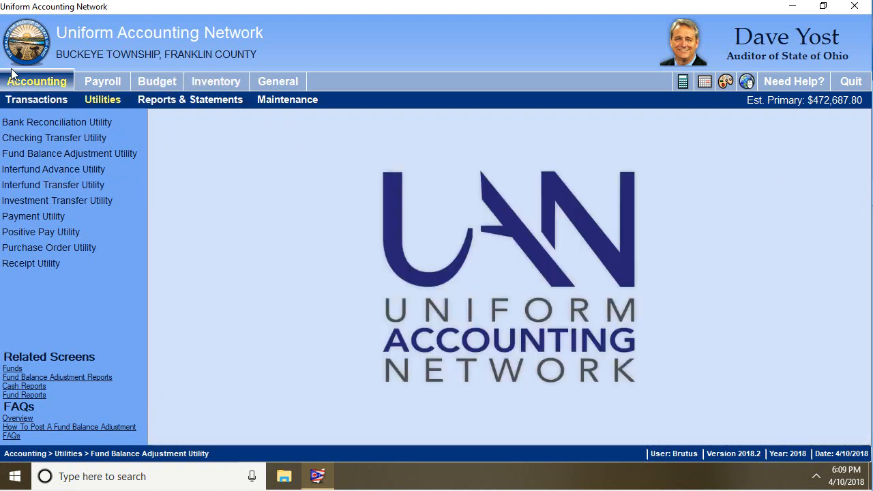
click(27, 81)
click(21, 103)
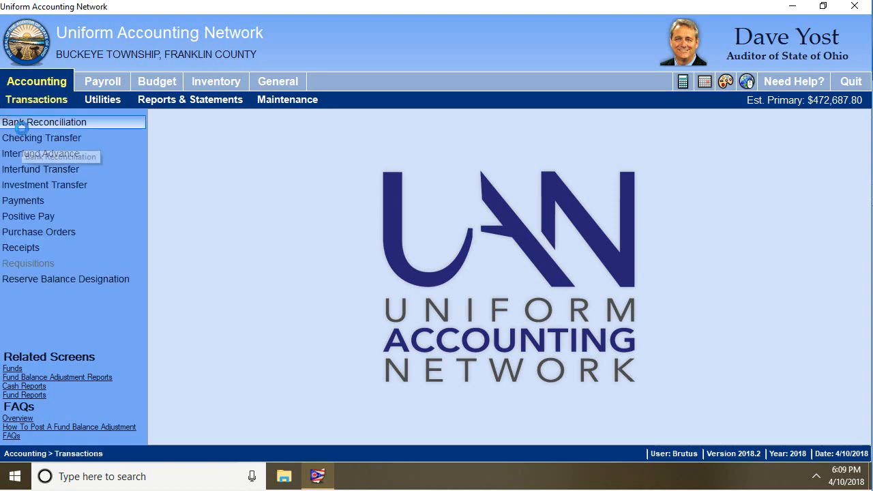
click(23, 123)
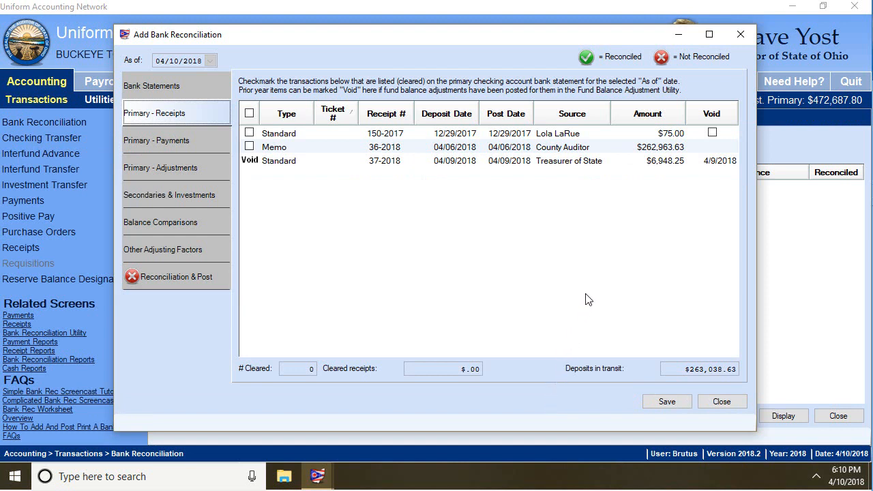
Mark prior year receipt 150-2017 as void in the reconciliation's primary receipts and check off the item under primary adjustments.
click(712, 134)
click(713, 133)
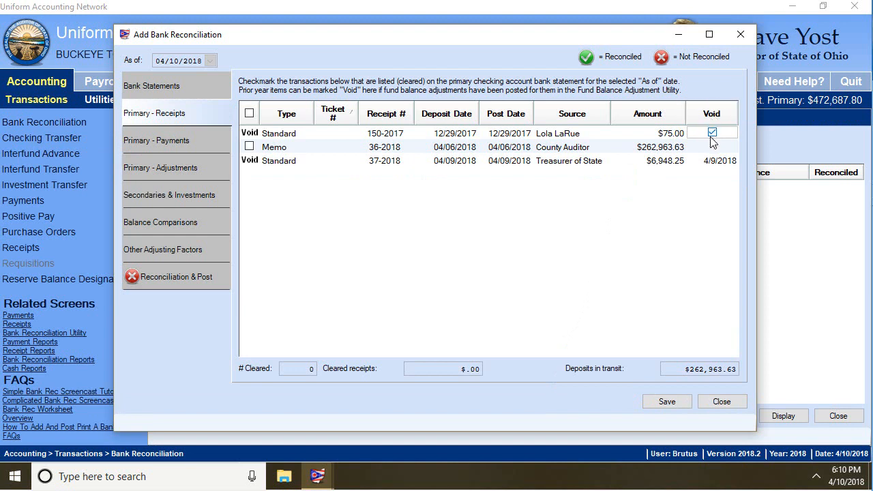
click(171, 168)
click(249, 125)
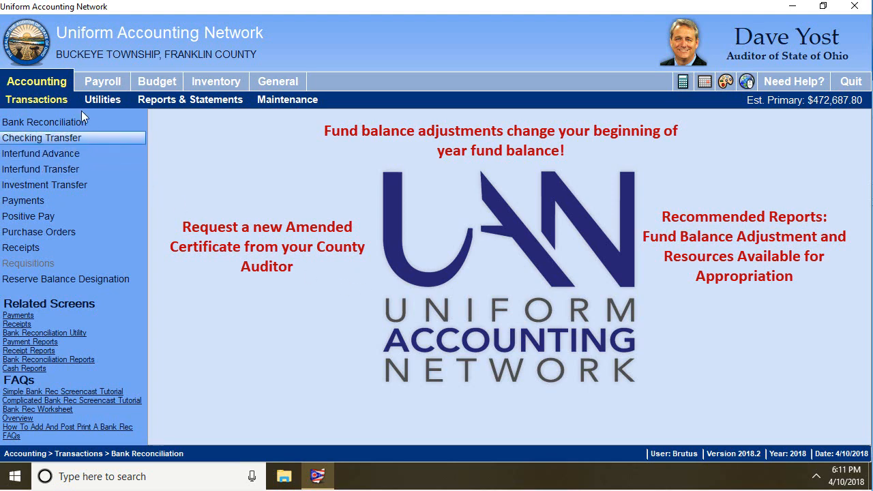
Display the 2018 Resources Available for Appropriation budgetary report for all funds, review it and close the report.
click(190, 101)
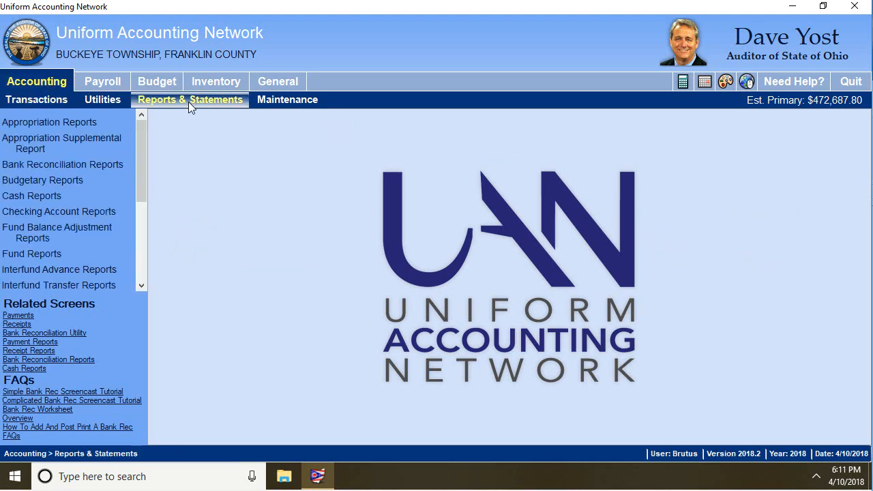
click(59, 183)
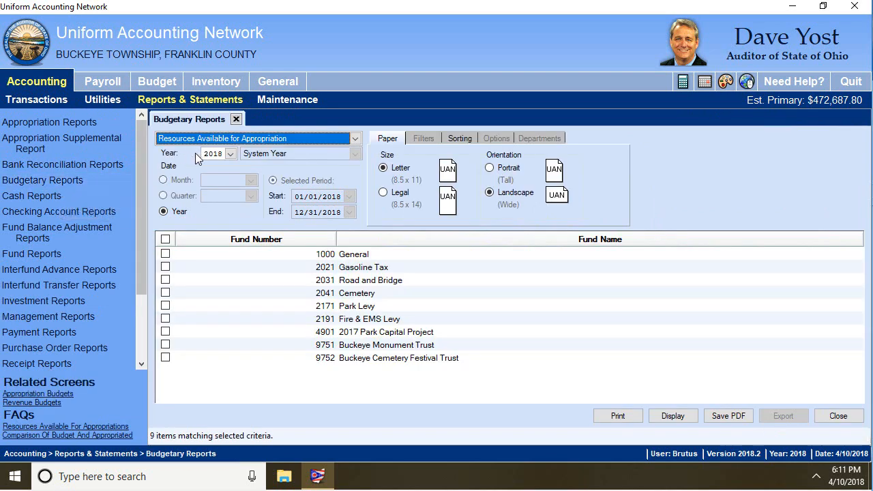
click(166, 239)
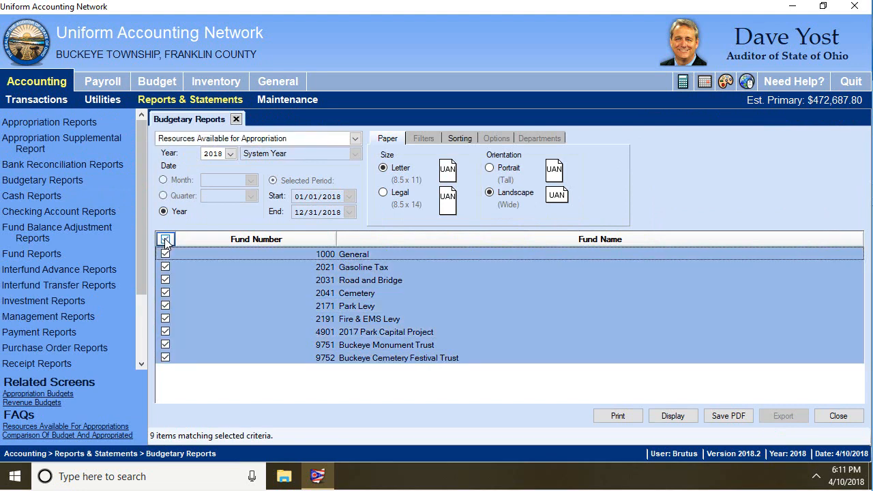
click(672, 417)
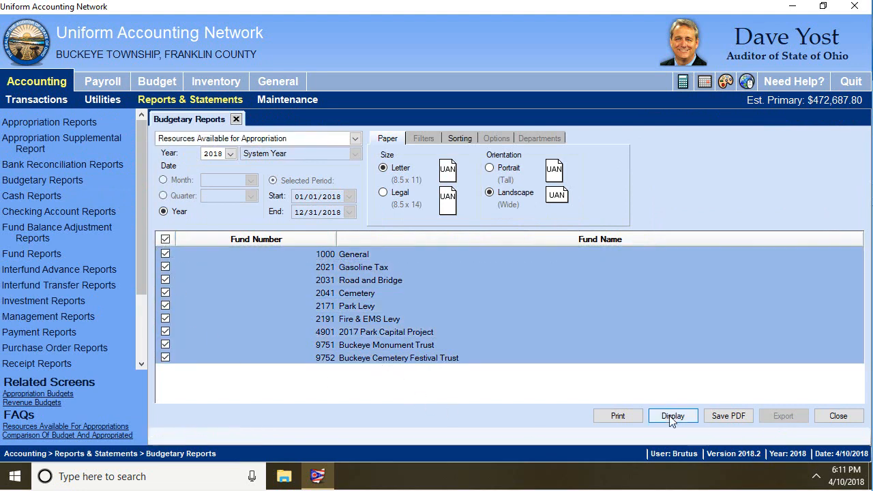
click(673, 417)
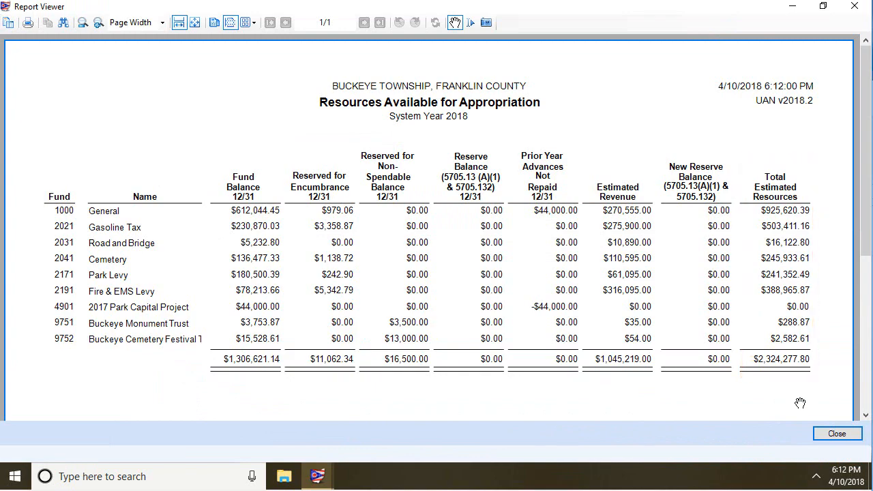
click(823, 435)
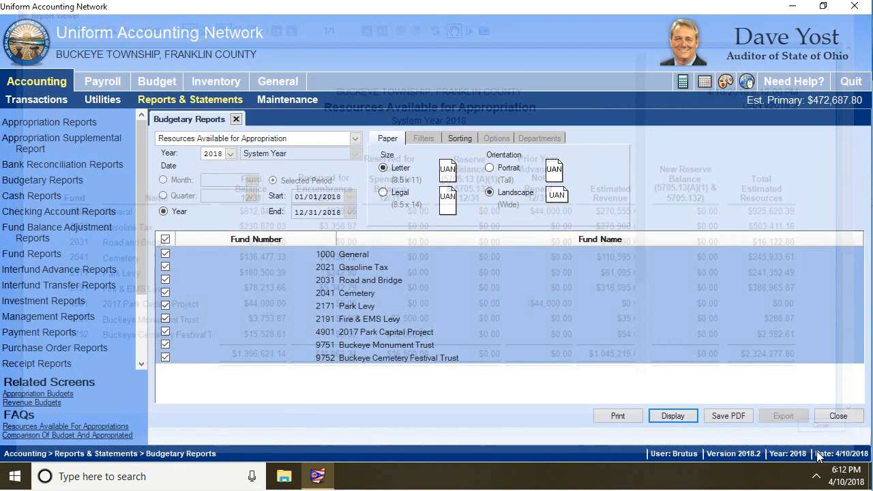